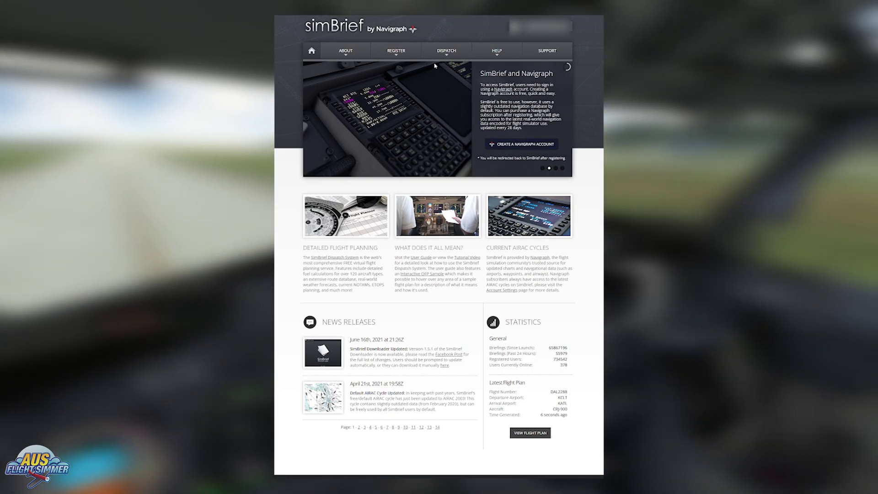
# Create a new flight in SimBrief's Integrated Dispatch System.
pyautogui.moveTo(446, 51)
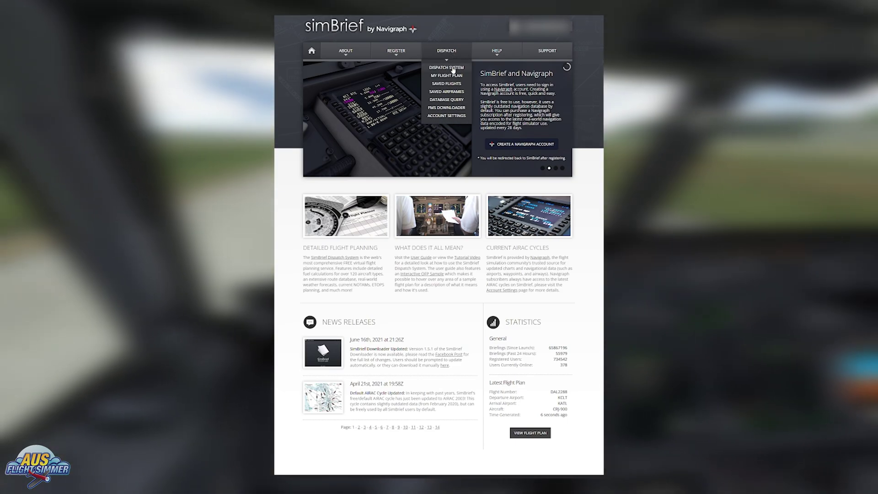
pyautogui.click(453, 68)
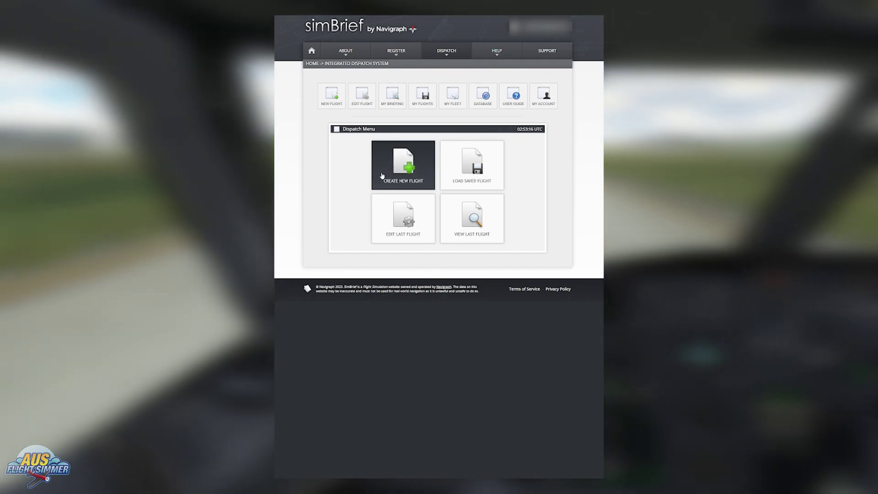
pyautogui.click(382, 175)
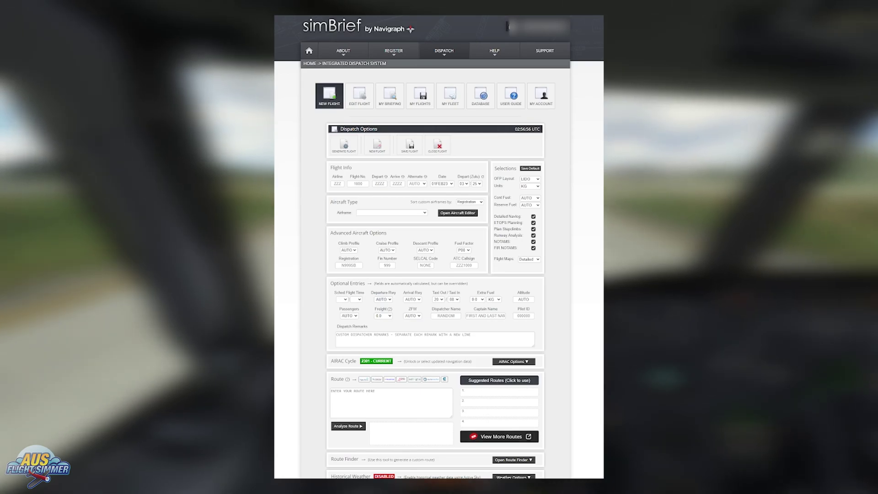
# Enter airline code AFS and flight number 1234.
pyautogui.click(337, 184)
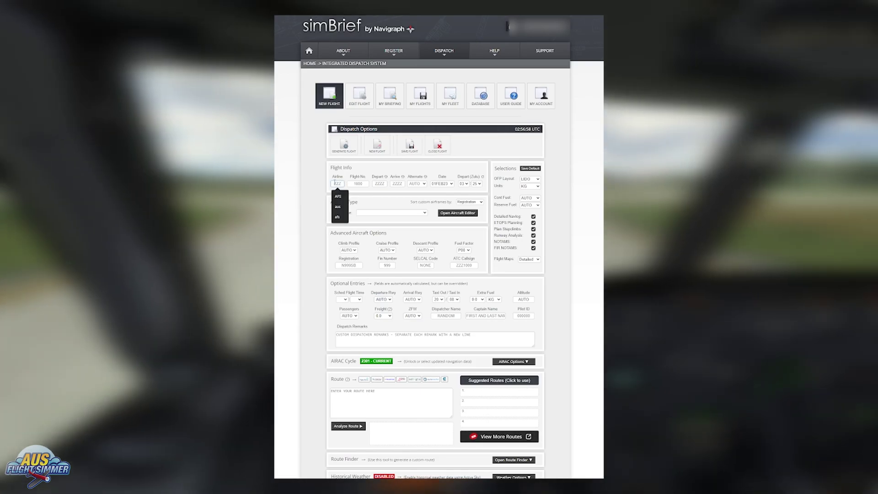
pyautogui.write('AFS')
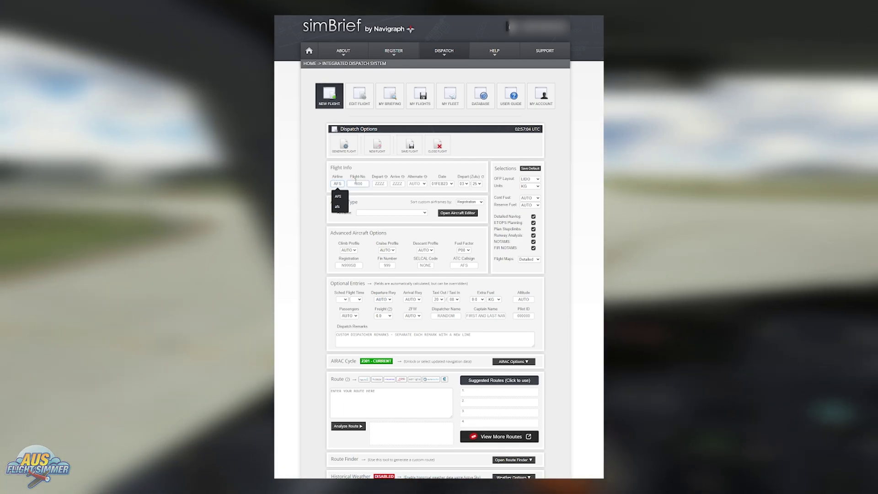
pyautogui.click(357, 183)
pyautogui.write('123')
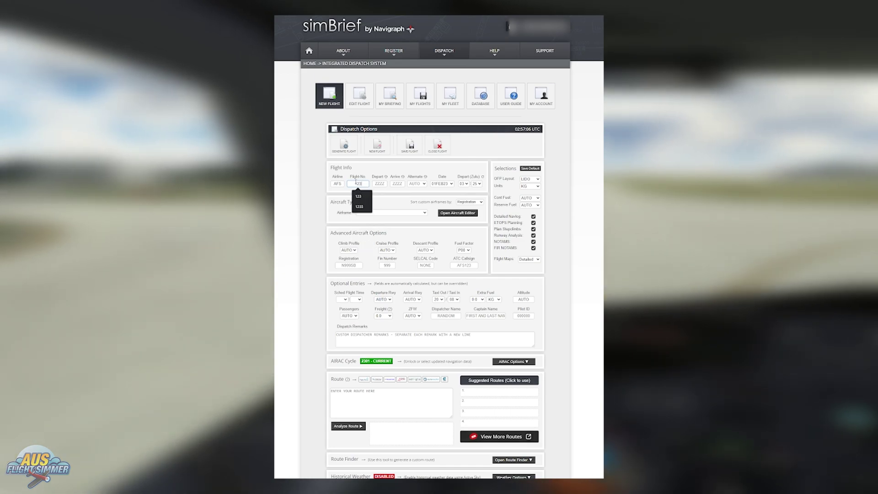
pyautogui.write('4')
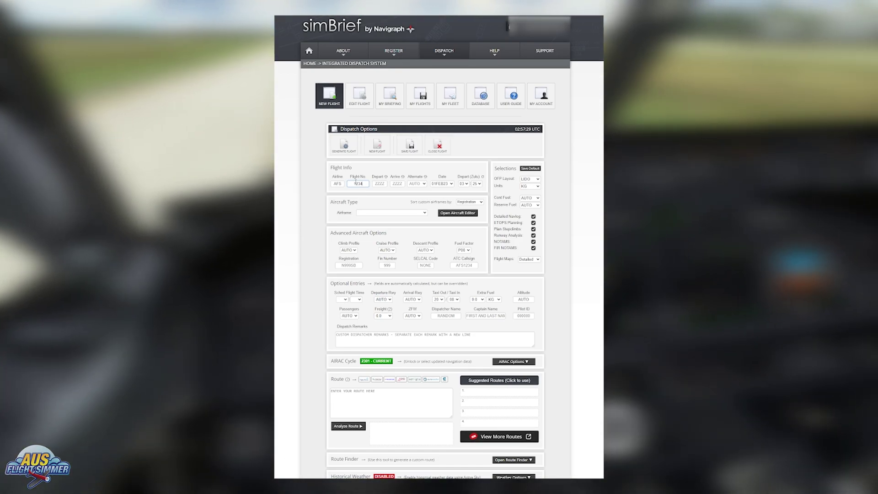
# Set the departure airport to YSSY and the arrival airport to YBBN.
pyautogui.click(380, 183)
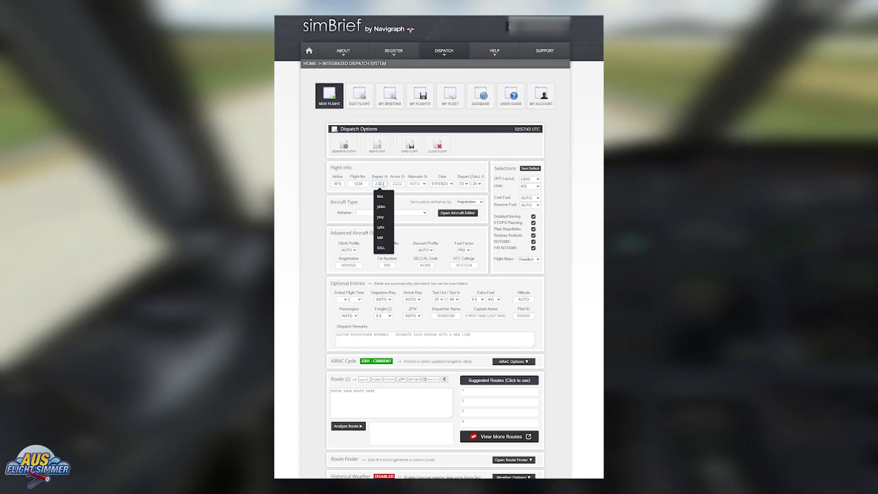
pyautogui.write('YS')
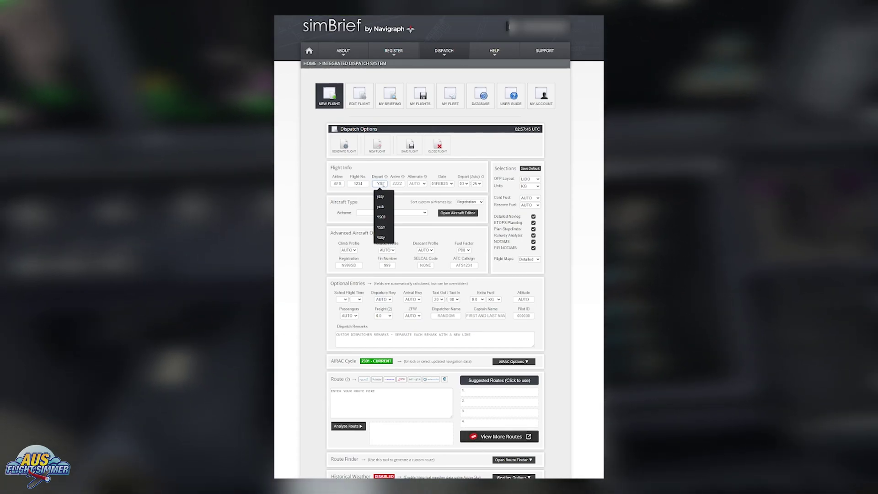
pyautogui.write('SY')
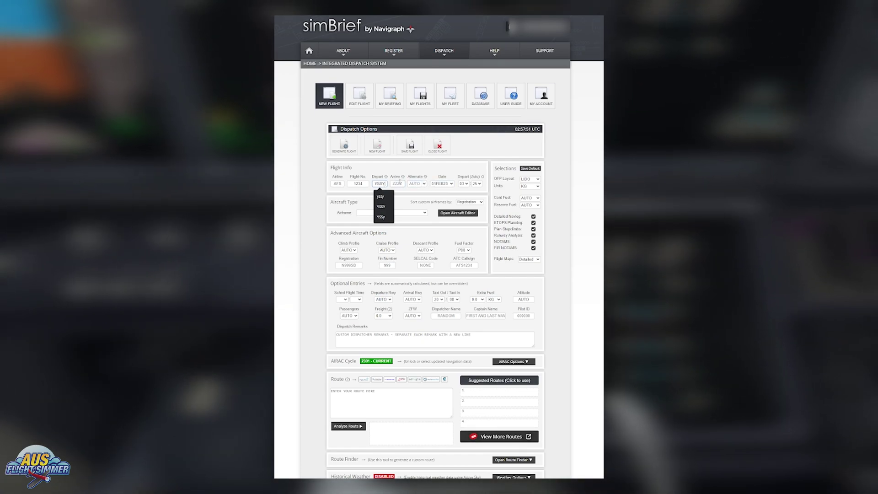
pyautogui.click(396, 184)
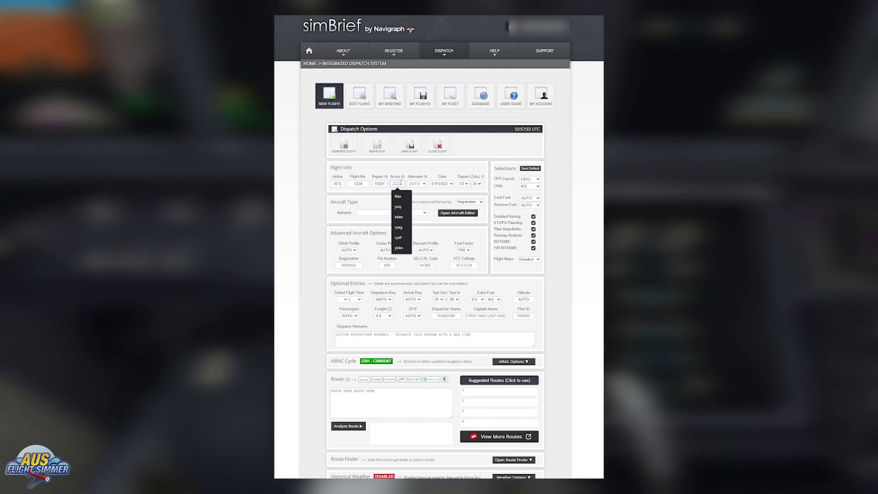
pyautogui.write('YBBN')
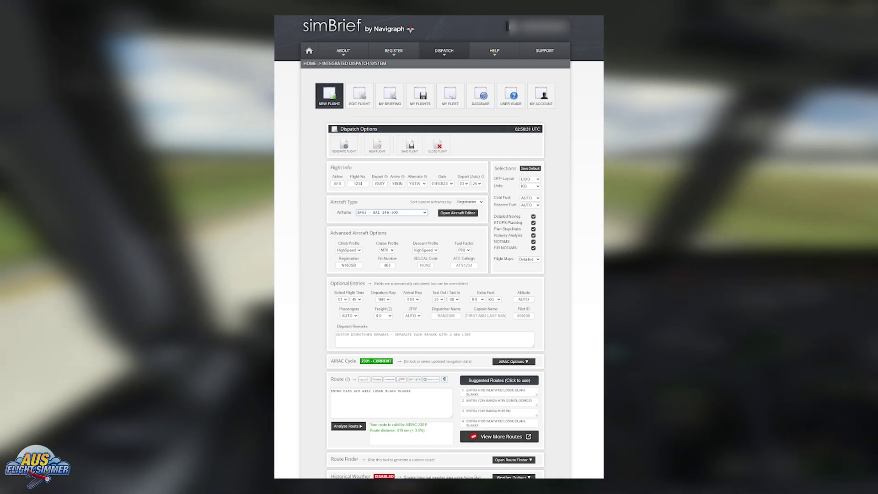
pyautogui.scroll(-2, 439, 247)
pyautogui.scroll(-3, 439, 247)
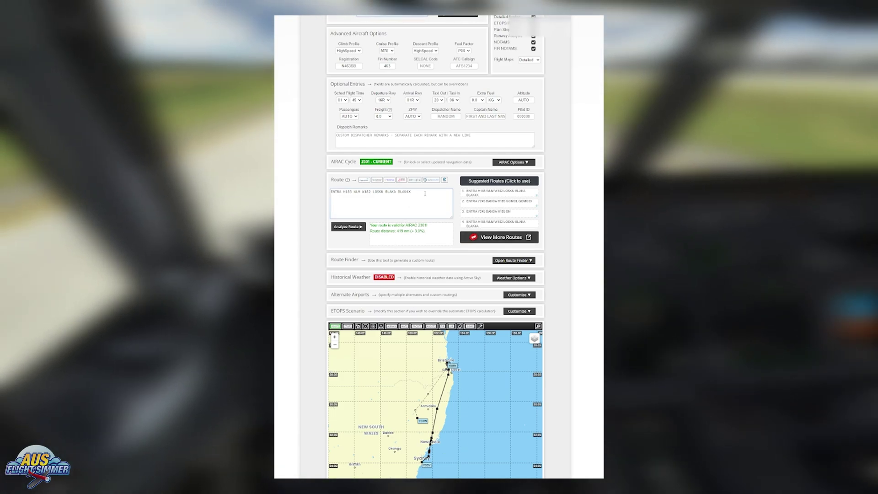
pyautogui.click(367, 208)
pyautogui.hotkey('ctrl', 'a')
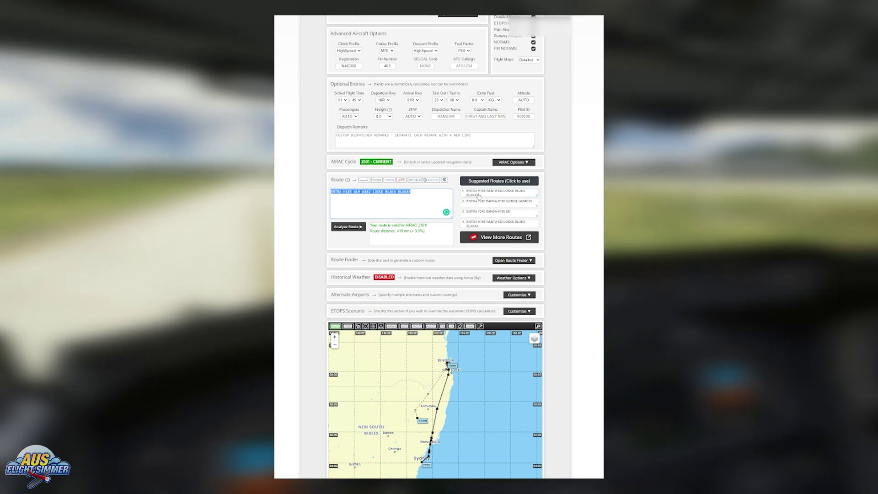
pyautogui.click(478, 196)
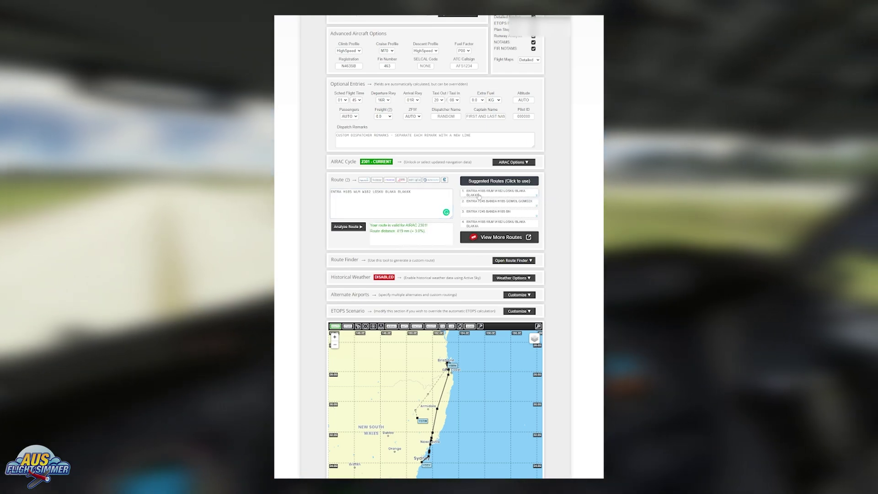
pyautogui.click(484, 202)
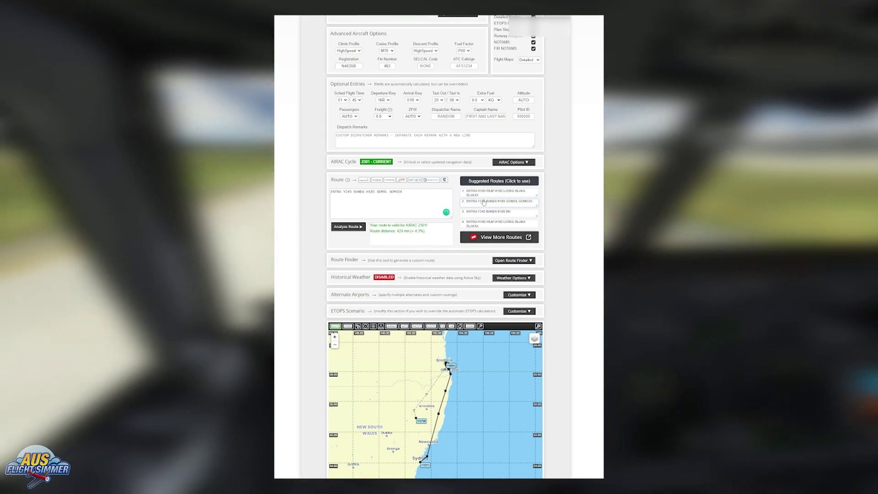
pyautogui.click(478, 192)
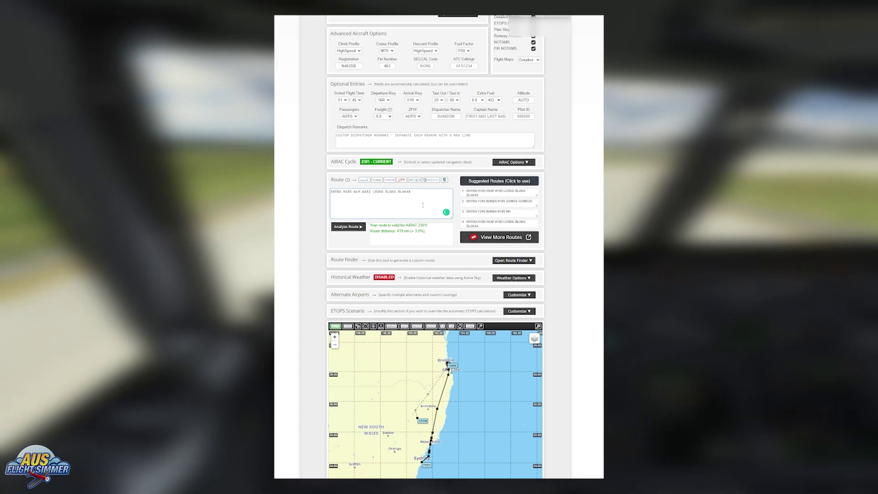
pyautogui.scroll(3, 435, 247)
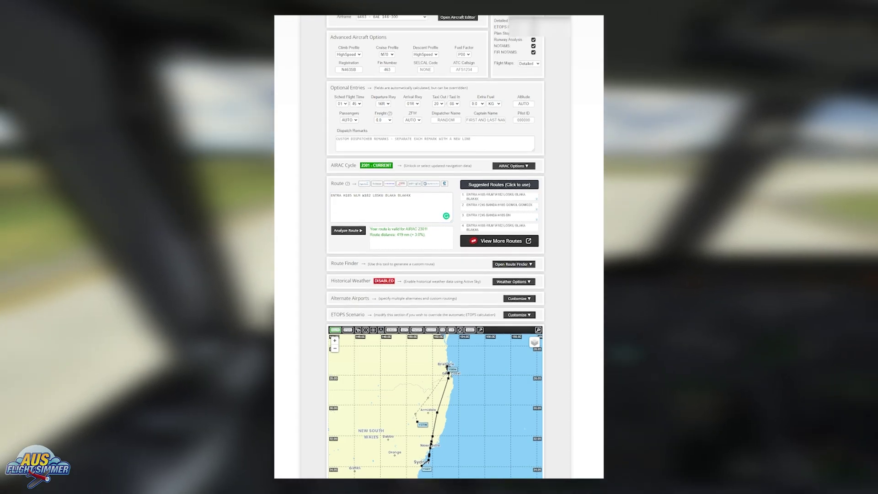
pyautogui.scroll(3, 435, 247)
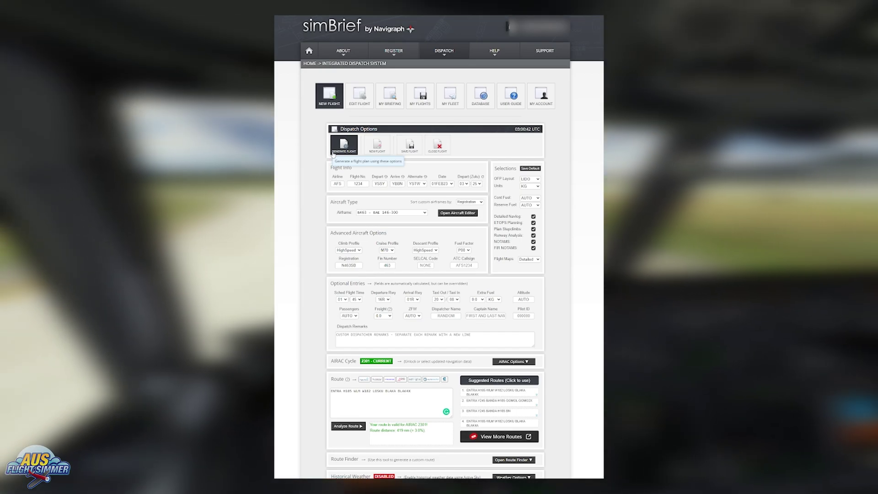
# Generate and confirm the flight plan, then review the OFP summary showing block fuel 6014 kg.
pyautogui.click(333, 154)
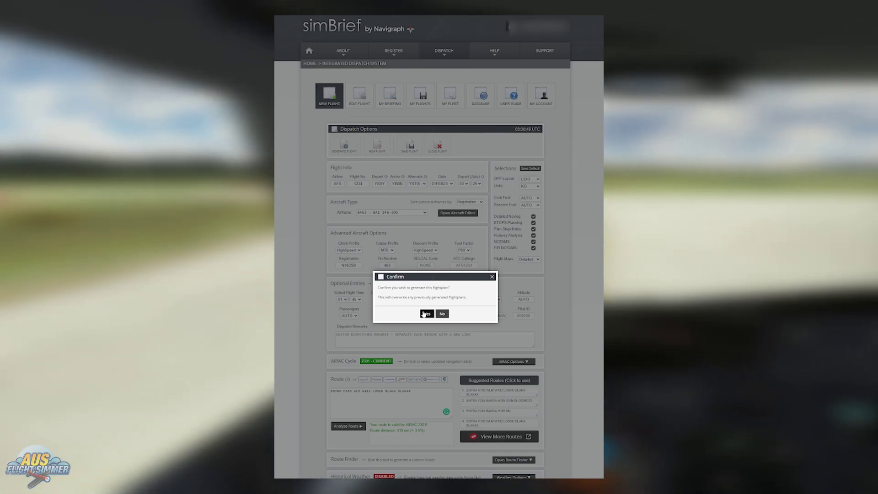
pyautogui.click(425, 314)
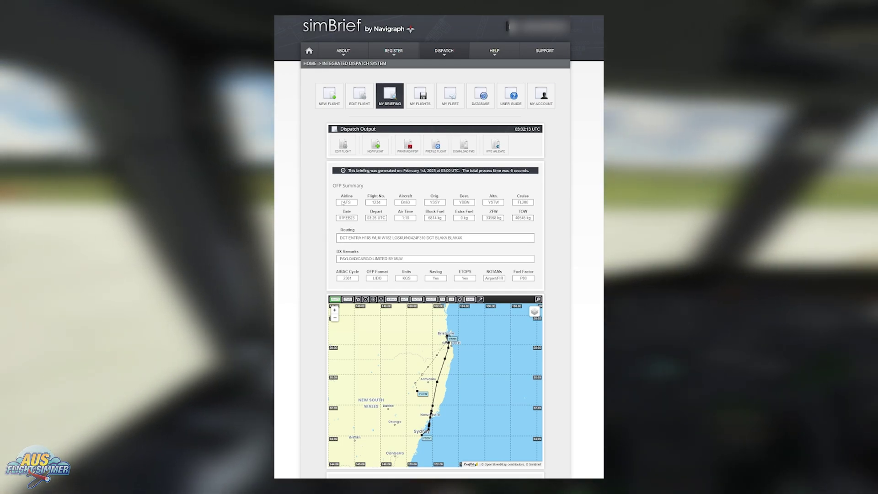
pyautogui.moveTo(342, 202); pyautogui.dragTo(524, 222)
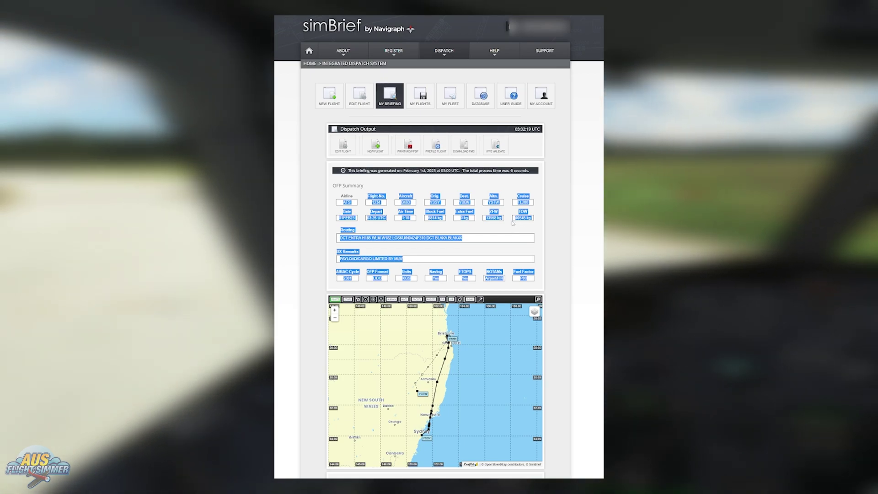
pyautogui.click(306, 255)
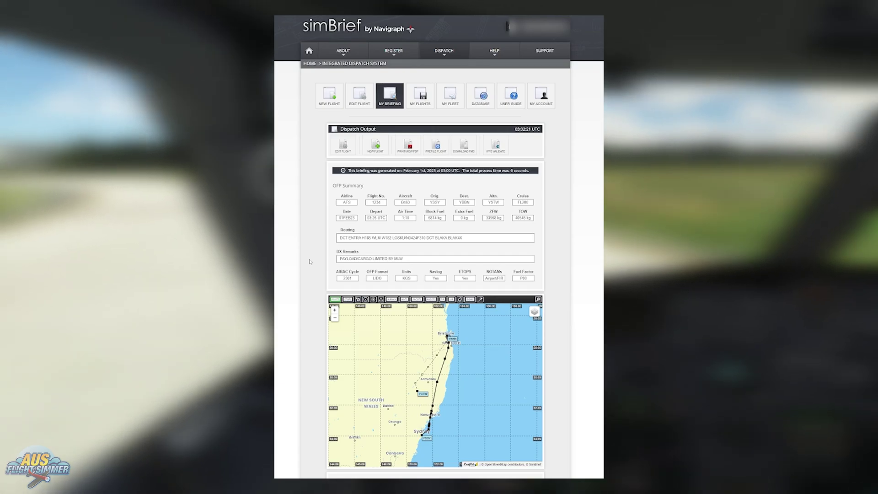
# Review the OFP paperwork, selecting the FL STEPS line, down to the Flightplan Downloads list.
pyautogui.scroll(-3, 309, 261)
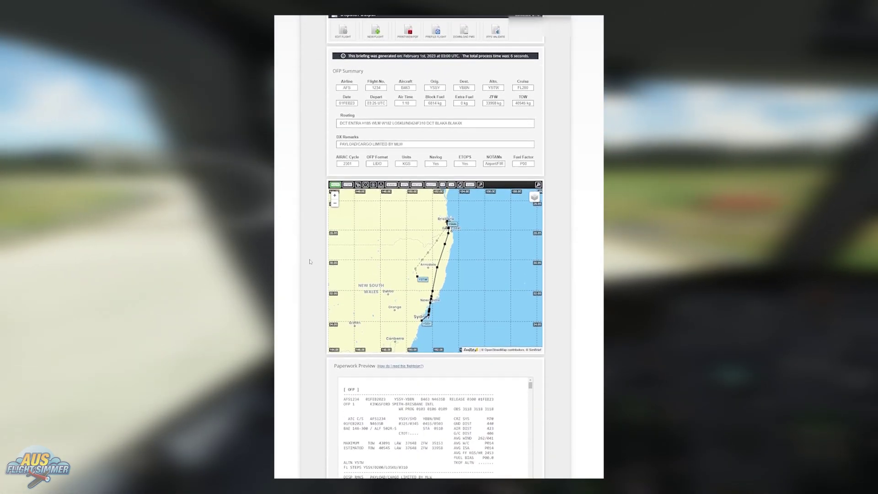
pyautogui.scroll(-5, 309, 262)
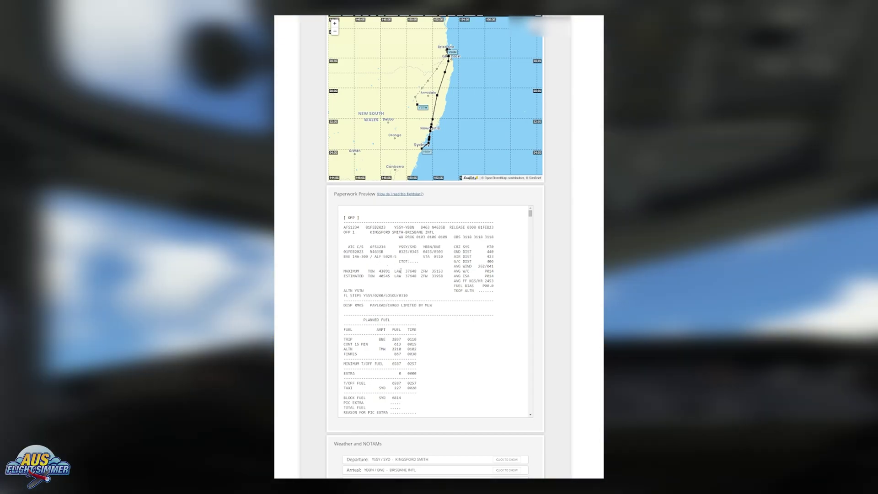
pyautogui.scroll(-5, 400, 272)
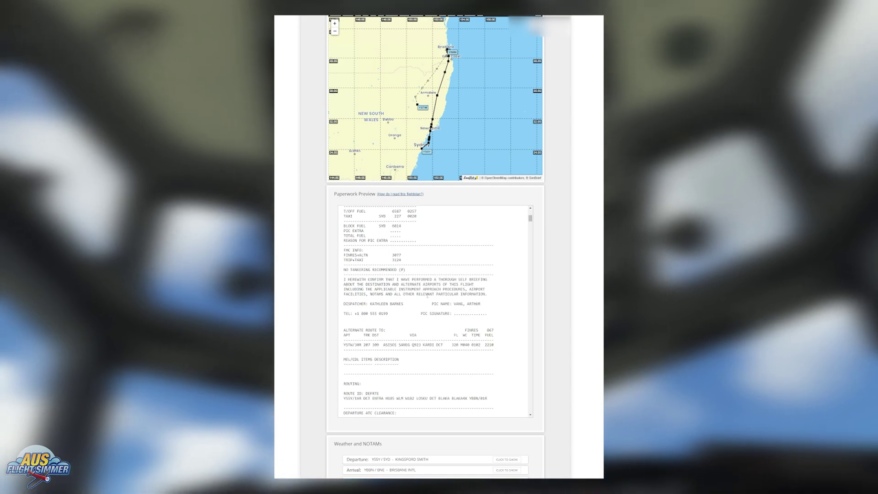
pyautogui.scroll(5, 427, 296)
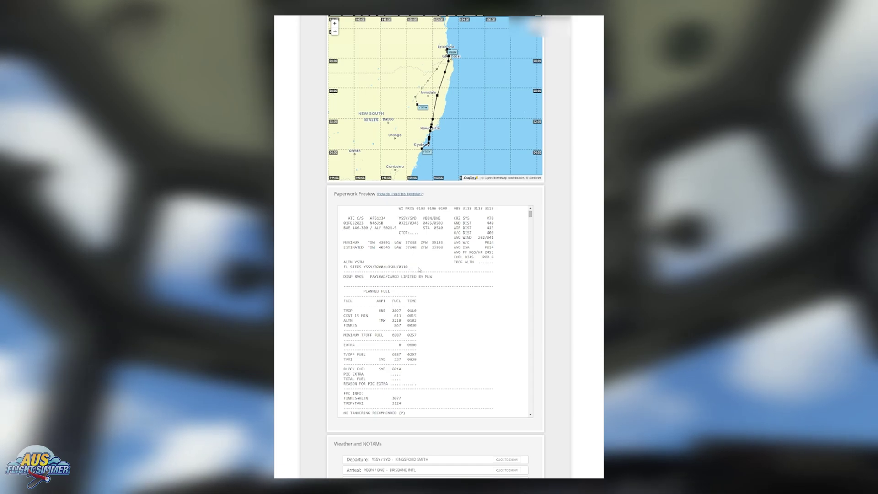
pyautogui.moveTo(419, 270); pyautogui.dragTo(342, 268)
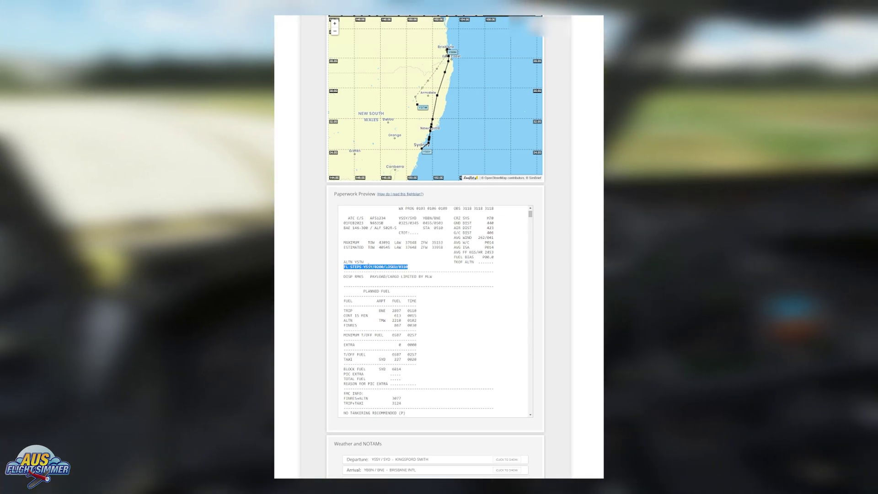
pyautogui.scroll(-5, 280, 254)
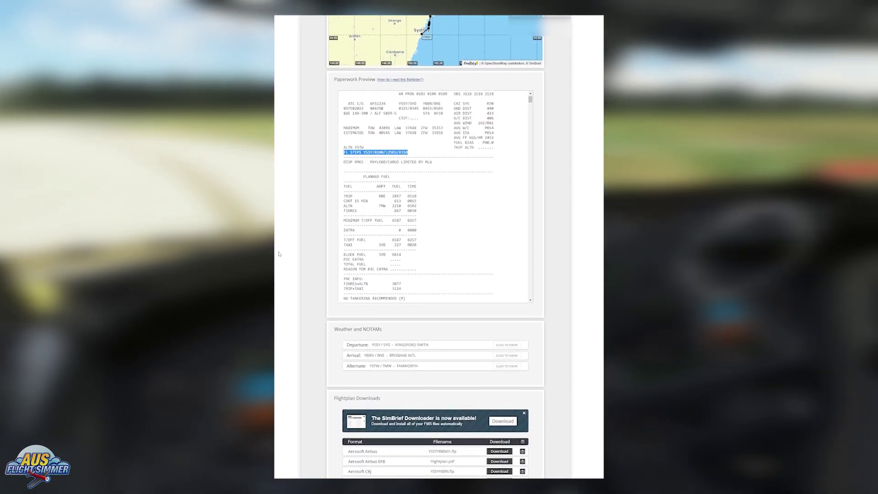
pyautogui.scroll(-10, 280, 254)
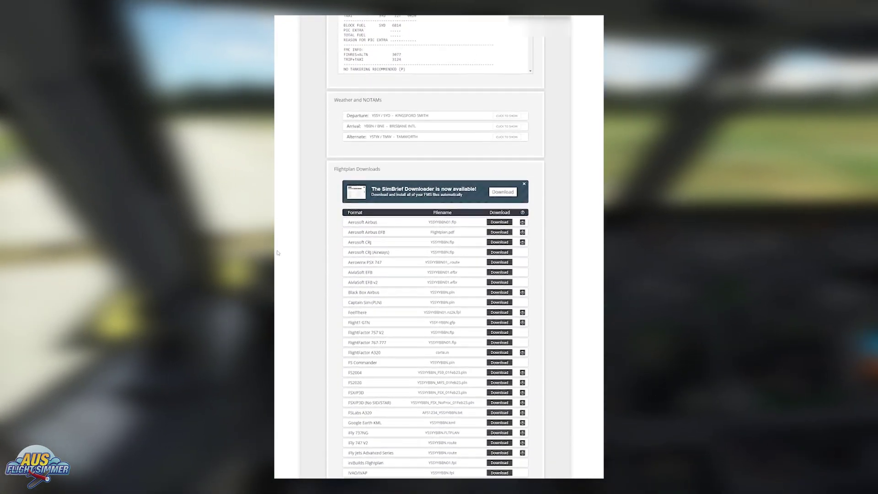
# Scroll further down the Flightplan Downloads list to the MSFS format.
pyautogui.scroll(-3, 277, 253)
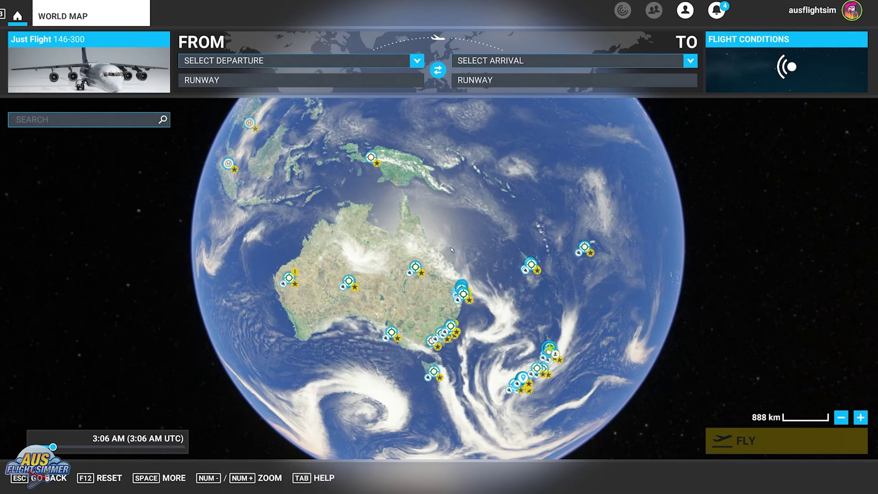
# Load the YSSYYBBN .pln flight plan from the Downloads folder into the world map.
pyautogui.press('space')
pyautogui.press('space')
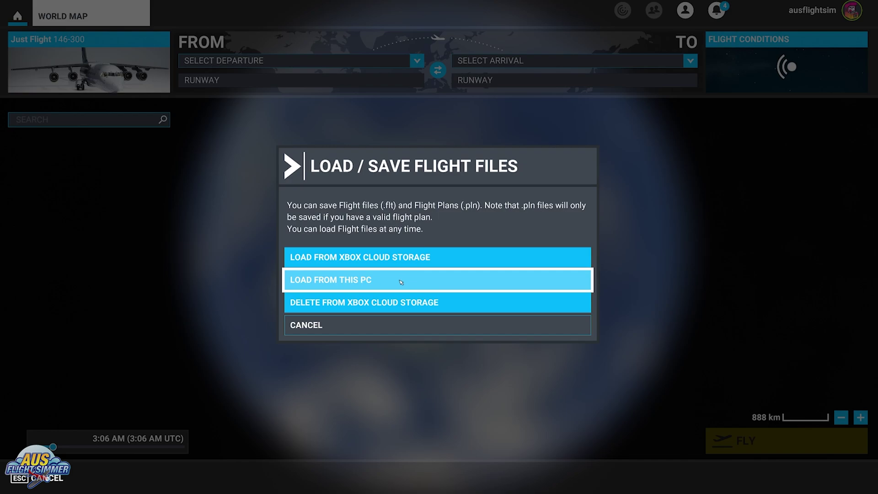
pyautogui.click(401, 282)
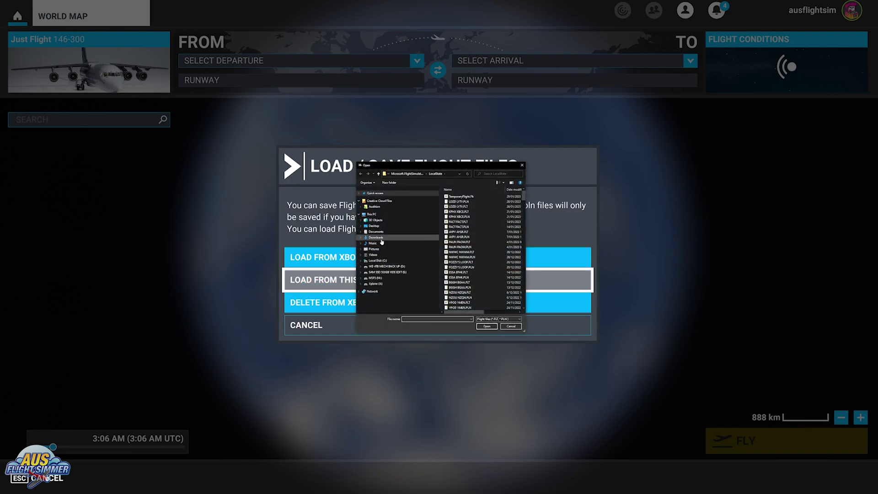
pyautogui.click(381, 239)
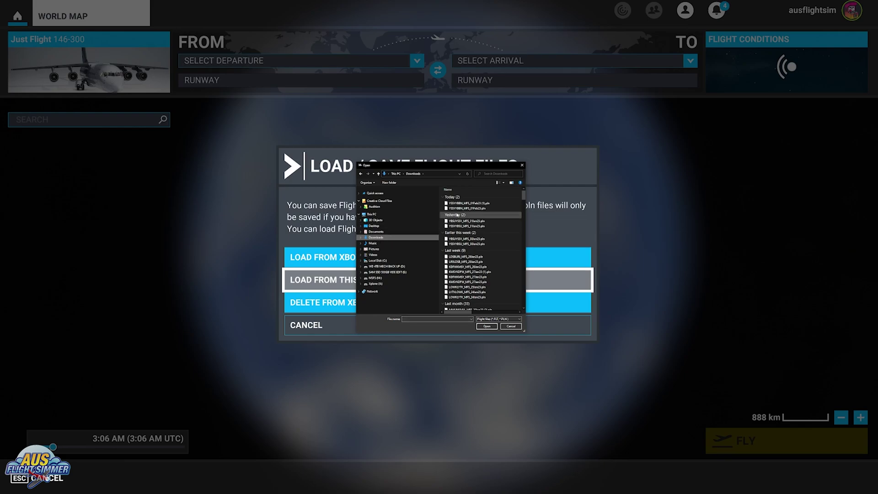
pyautogui.click(465, 203)
pyautogui.click(484, 327)
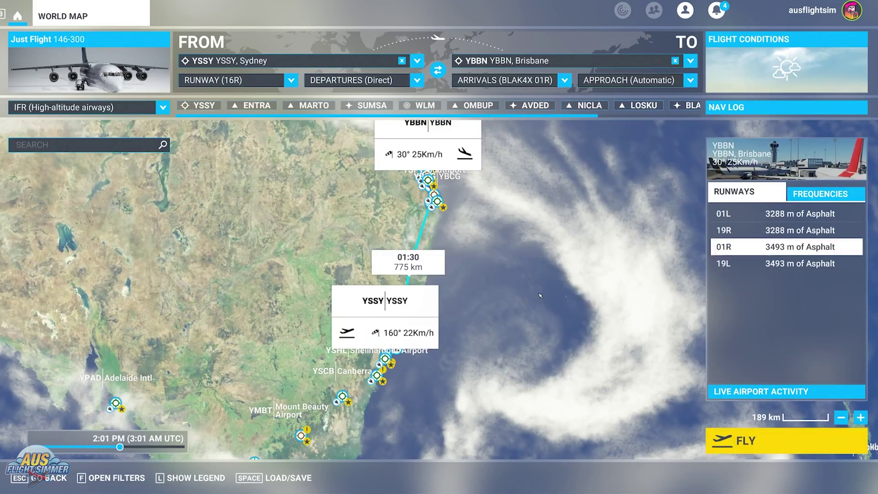
# Show the NAV LOG with the route's altitude profile and waypoint log.
pyautogui.click(729, 108)
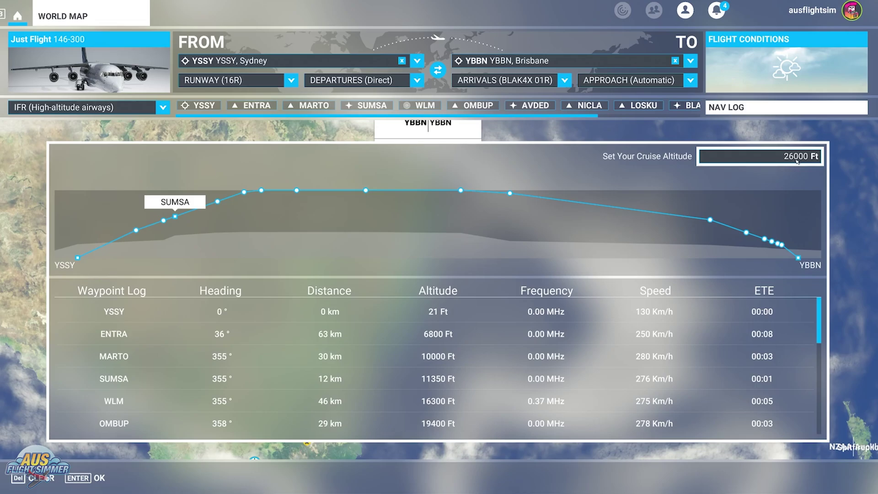
# Accept the 26000 ft cruise altitude and close the nav log, dismissing the map popup.
pyautogui.press('Return')
pyautogui.scroll(10, 819, 186)
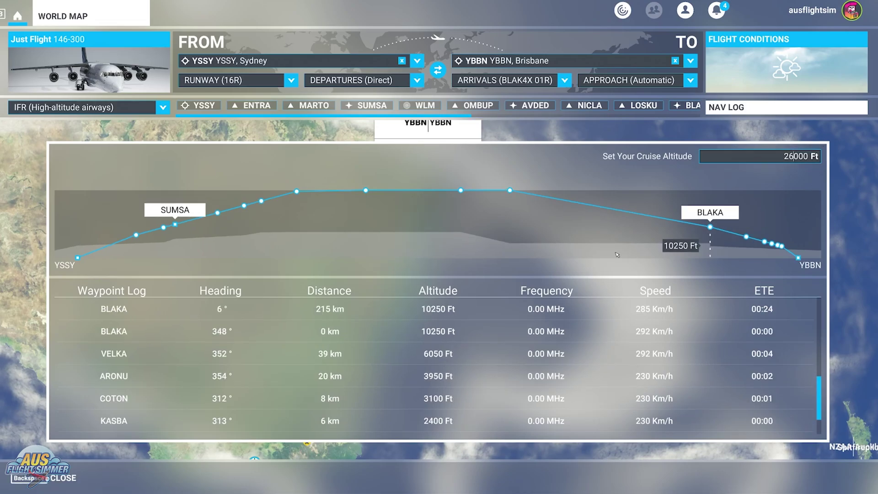
pyautogui.click(43, 234)
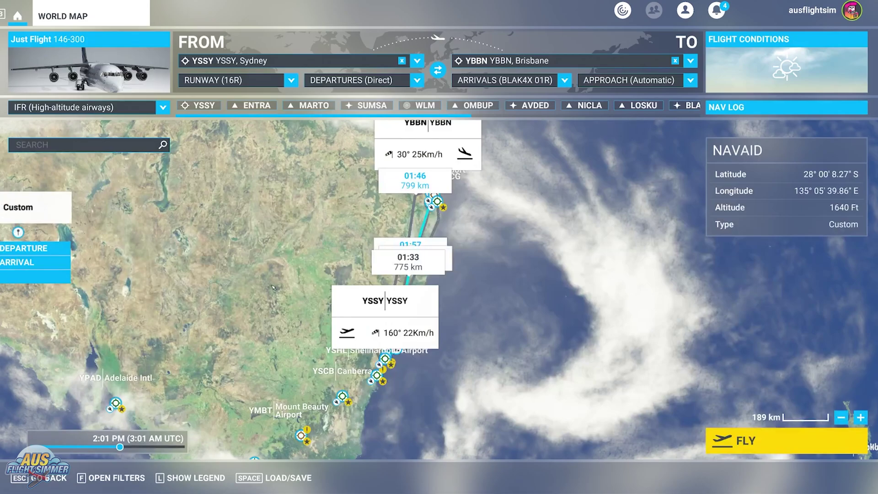
pyautogui.moveTo(280, 253); pyautogui.dragTo(264, 265)
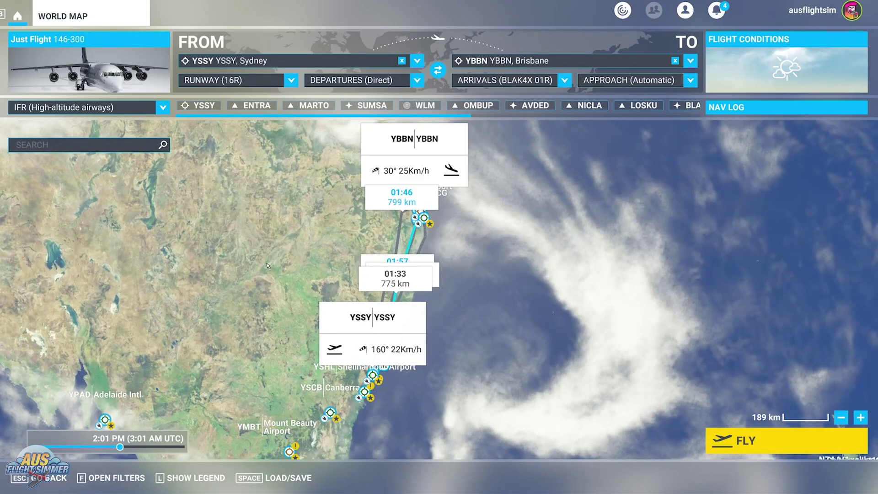
# Zoom into Sydney airport to inspect its runways and gates, then zoom back out.
pyautogui.scroll(5, 426, 419)
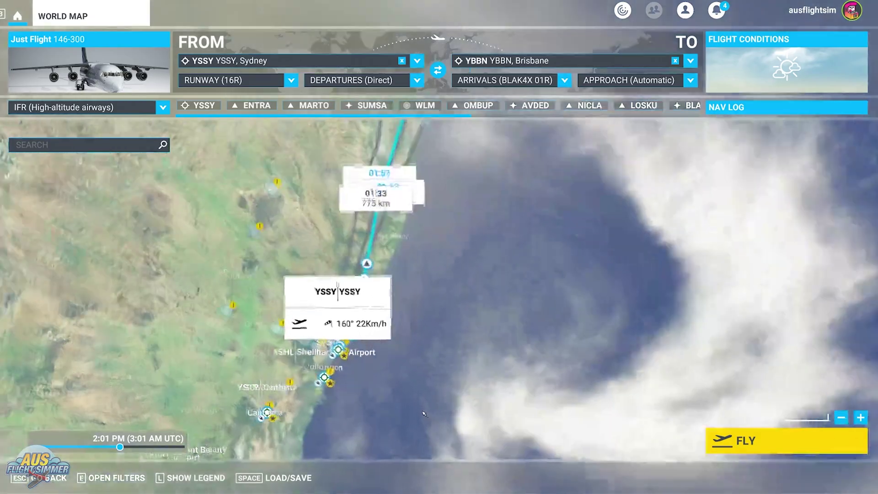
pyautogui.scroll(5, 395, 338)
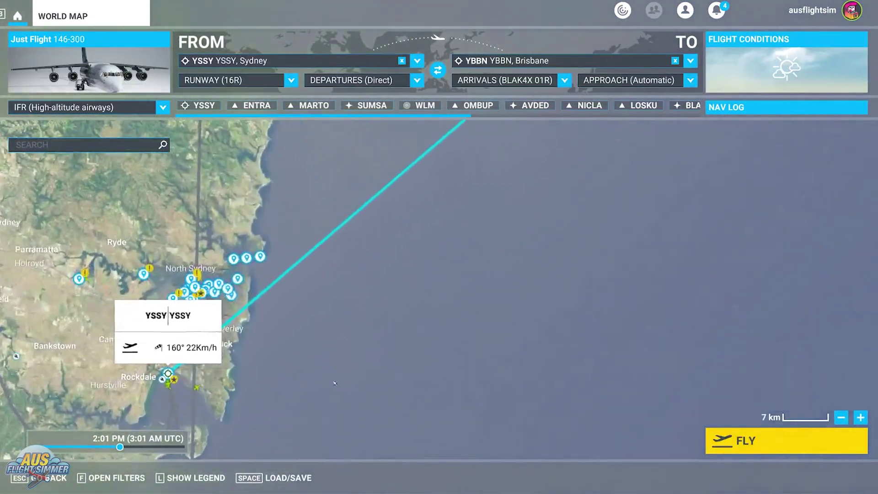
pyautogui.scroll(3, 374, 362)
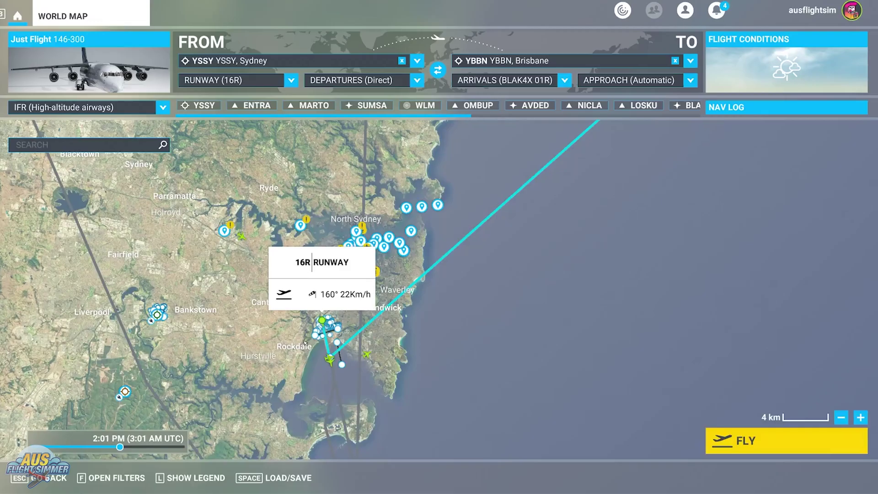
pyautogui.scroll(5, 309, 343)
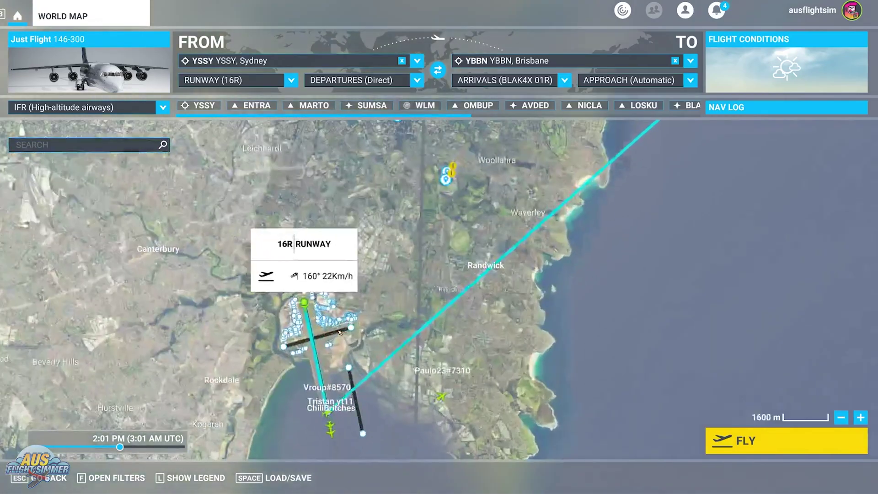
pyautogui.scroll(3, 339, 333)
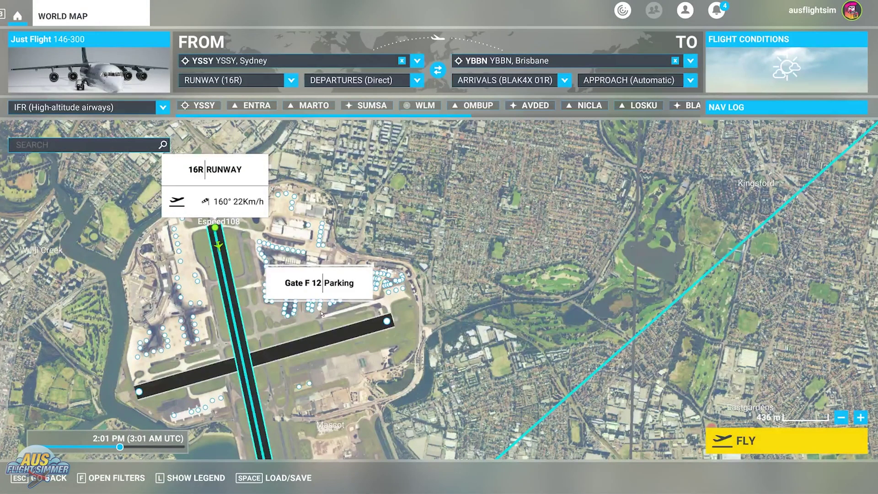
pyautogui.scroll(-5, 457, 313)
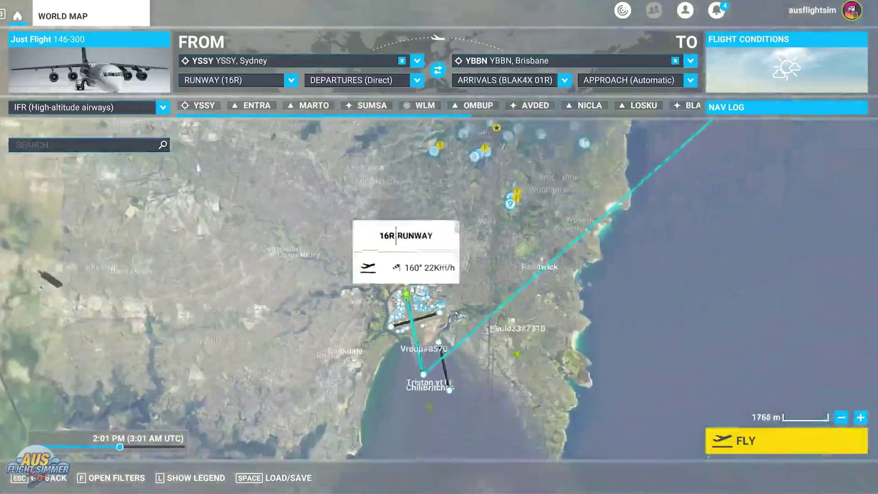
# Choose PARKING 92 at Sydney as the departure position in the FROM dropdown.
pyautogui.click(256, 80)
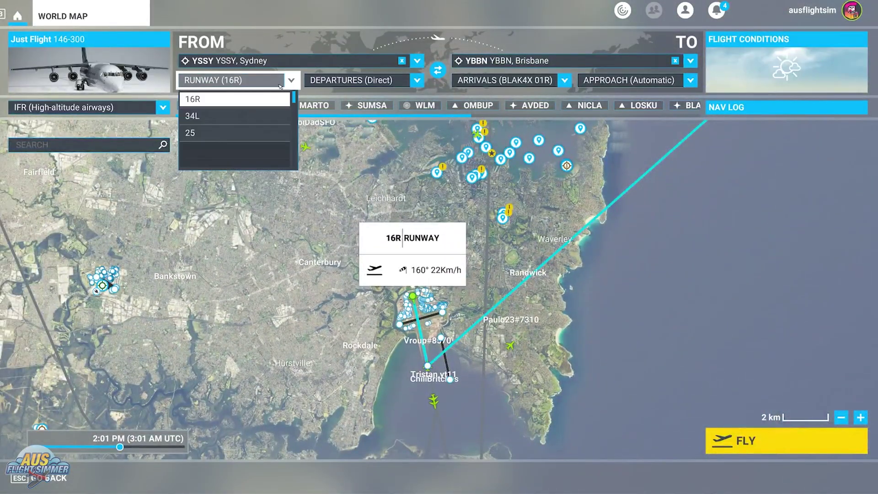
pyautogui.scroll(-10, 259, 149)
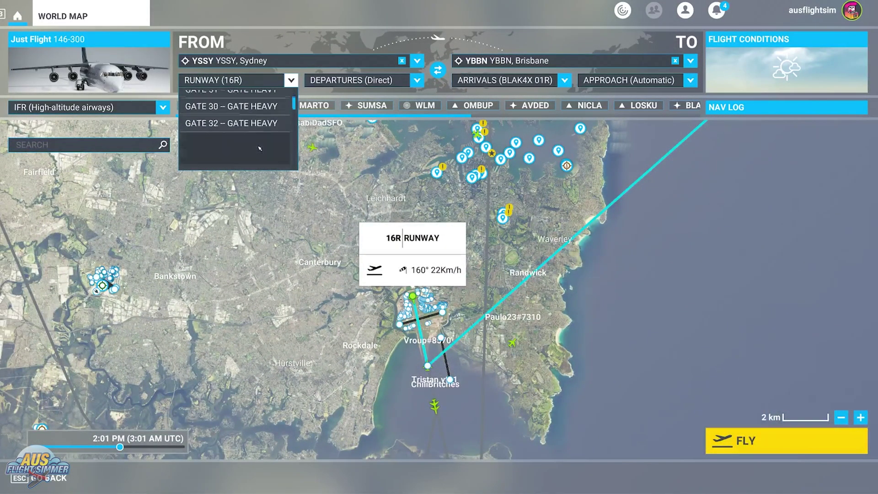
pyautogui.scroll(-5, 259, 148)
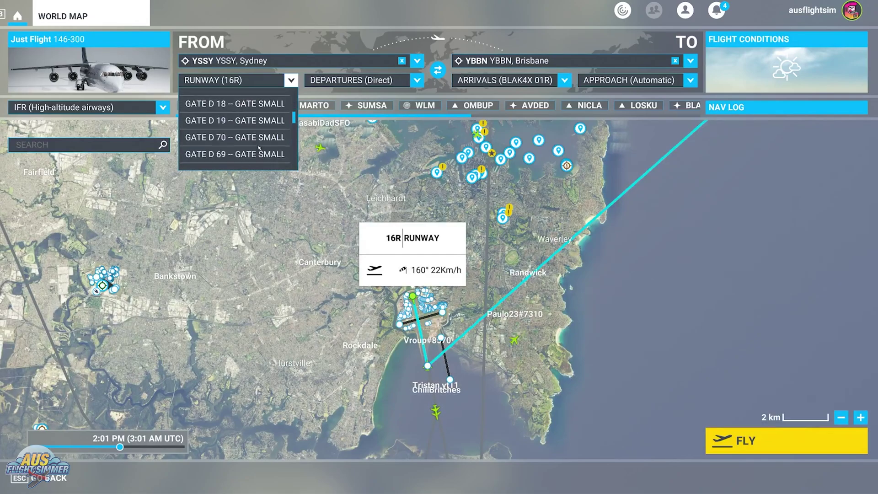
pyautogui.scroll(-10, 258, 147)
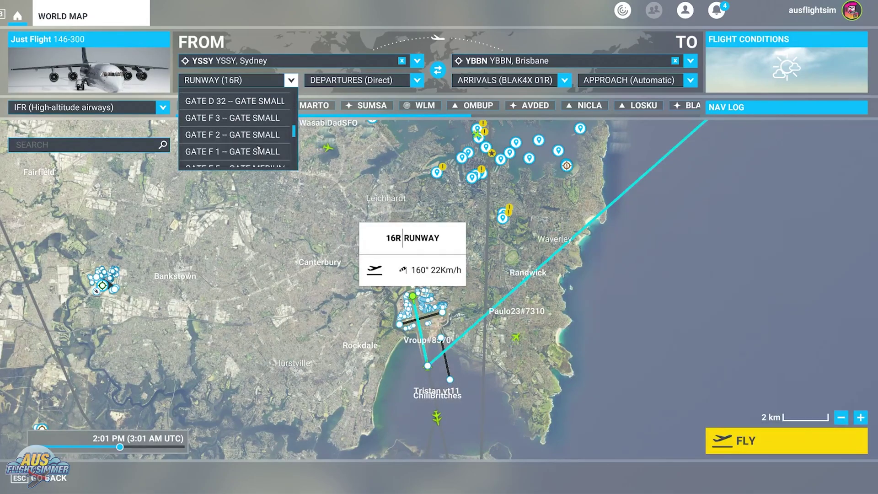
pyautogui.scroll(-8, 258, 148)
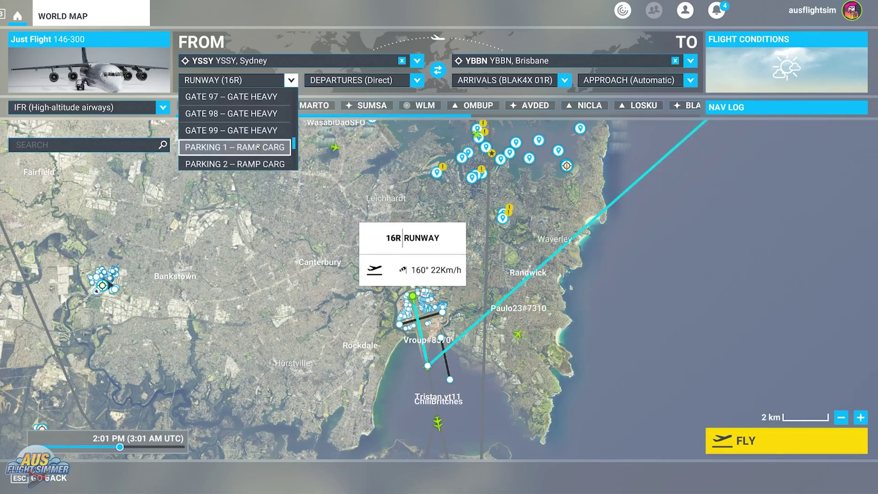
pyautogui.scroll(4, 259, 146)
pyautogui.scroll(-10, 258, 146)
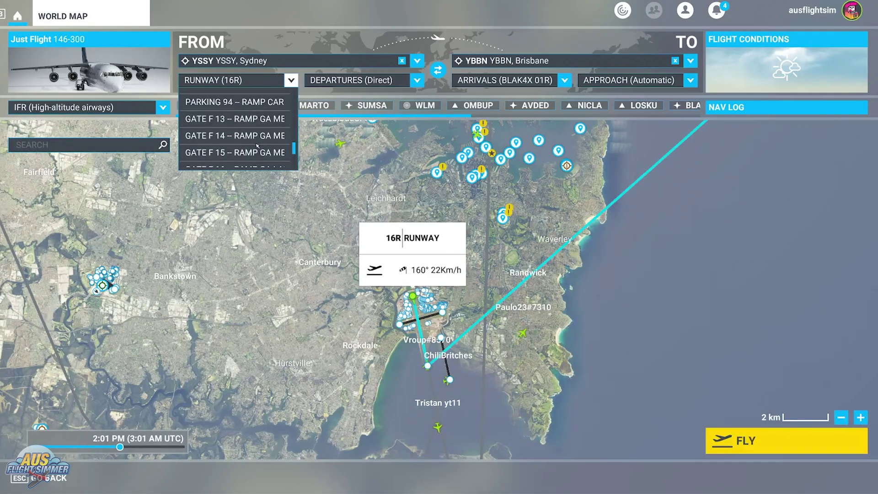
pyautogui.scroll(-2, 258, 146)
pyautogui.scroll(2, 257, 146)
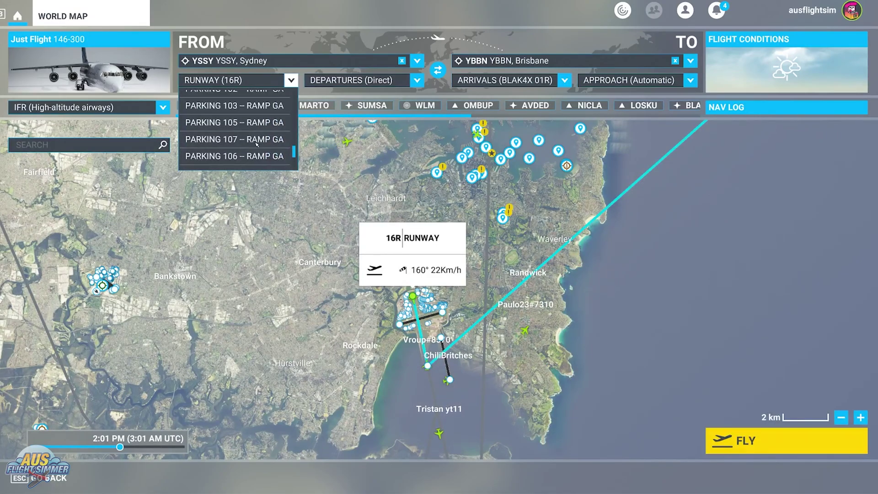
pyautogui.scroll(2, 257, 145)
pyautogui.scroll(2, 256, 145)
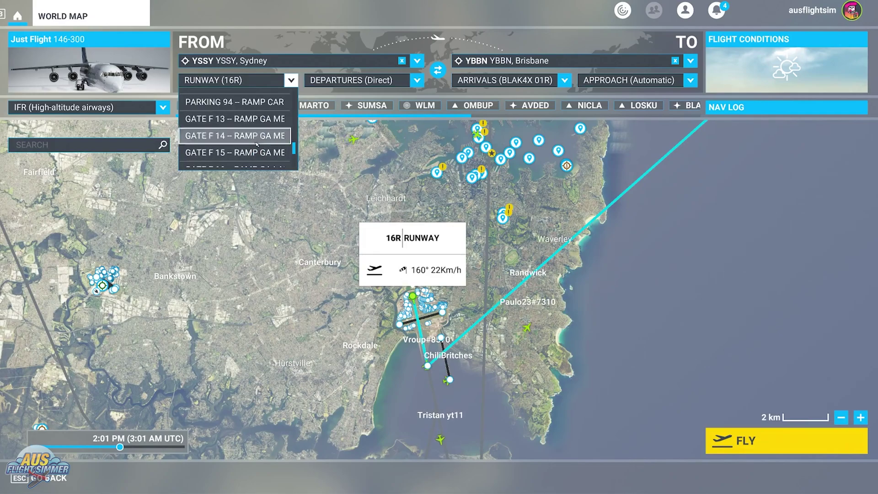
pyautogui.scroll(2, 249, 140)
pyautogui.click(247, 135)
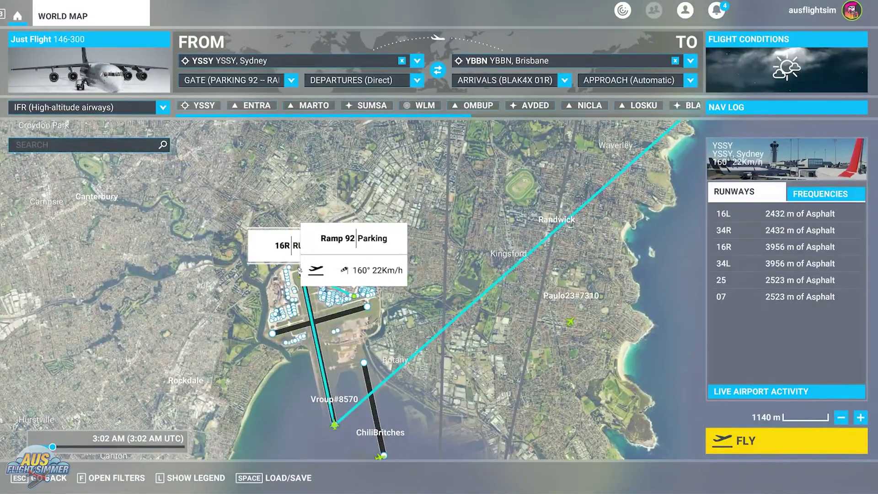
pyautogui.scroll(-5, 479, 306)
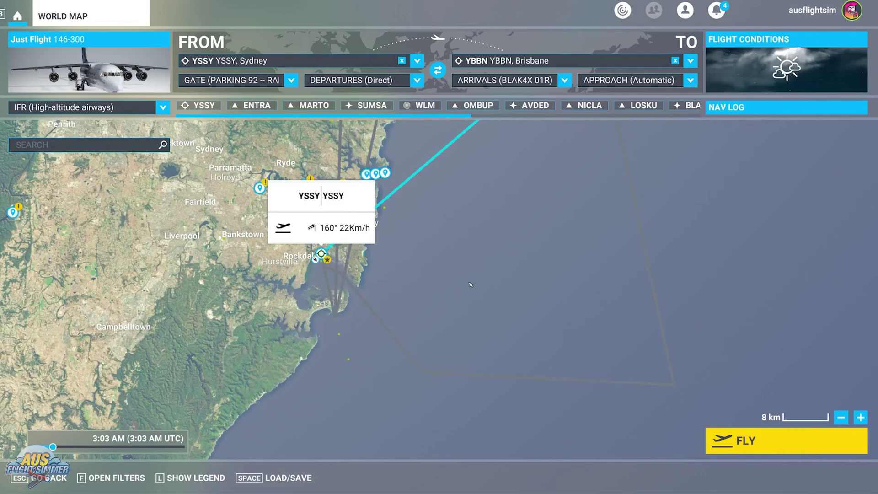
# Set the Sydney departure to SY2 16R, replacing the briefly chosen ENTRA5 34R.
pyautogui.click(418, 81)
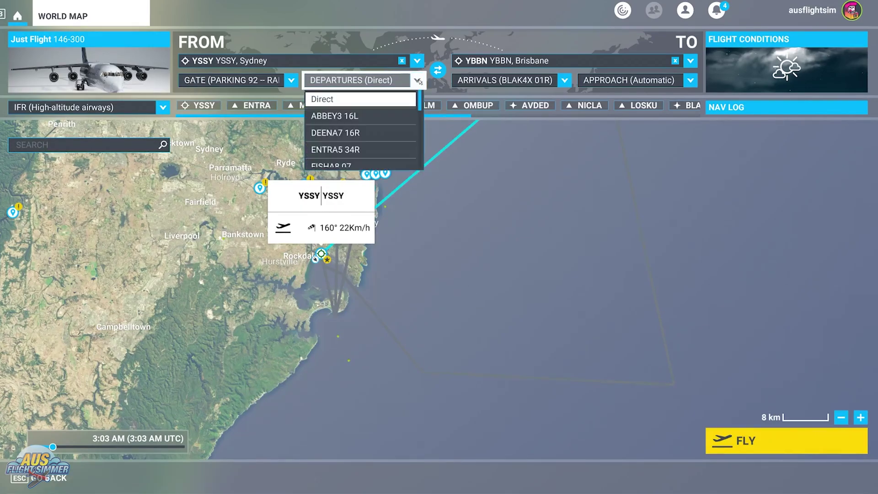
pyautogui.click(368, 148)
pyautogui.click(366, 80)
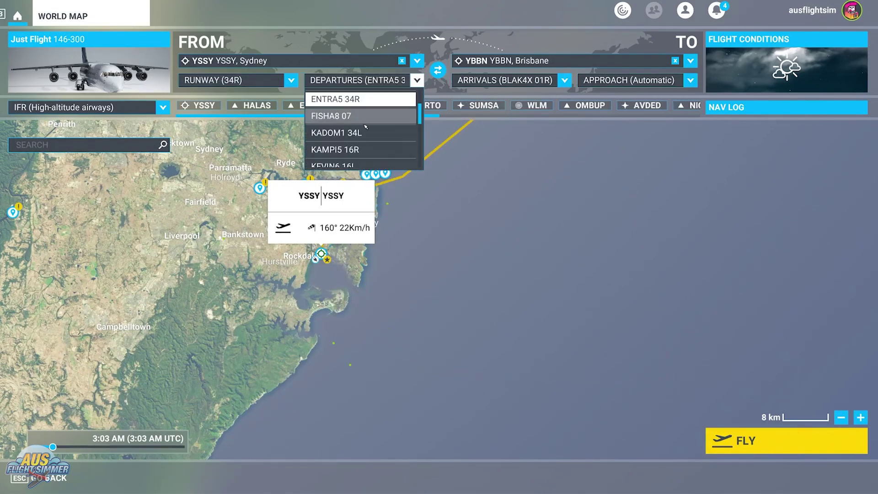
pyautogui.scroll(-2, 373, 141)
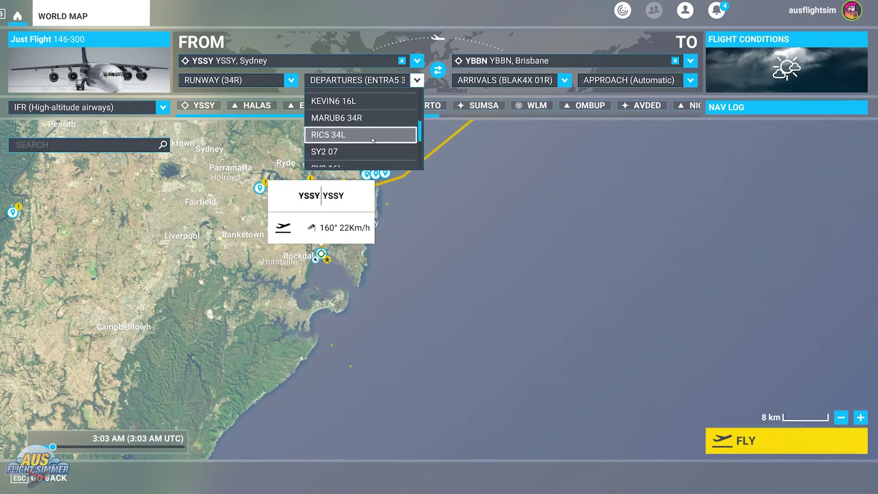
pyautogui.scroll(-2, 373, 141)
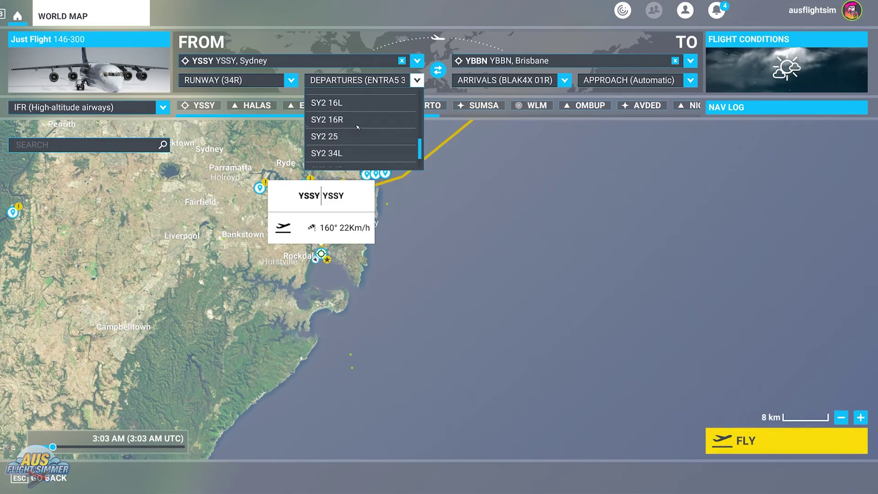
pyautogui.click(358, 123)
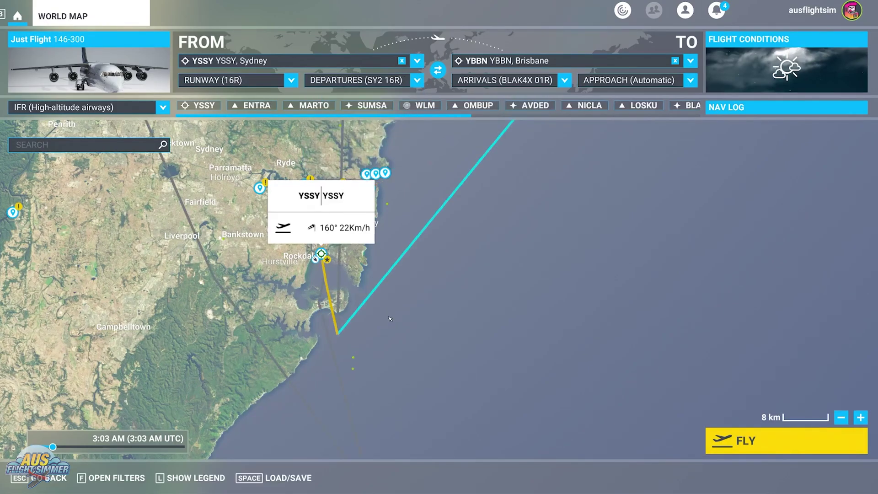
# Pan and zoom the world map north along the route to the Brisbane BLAK4X 01R arrival.
pyautogui.scroll(-3, 389, 318)
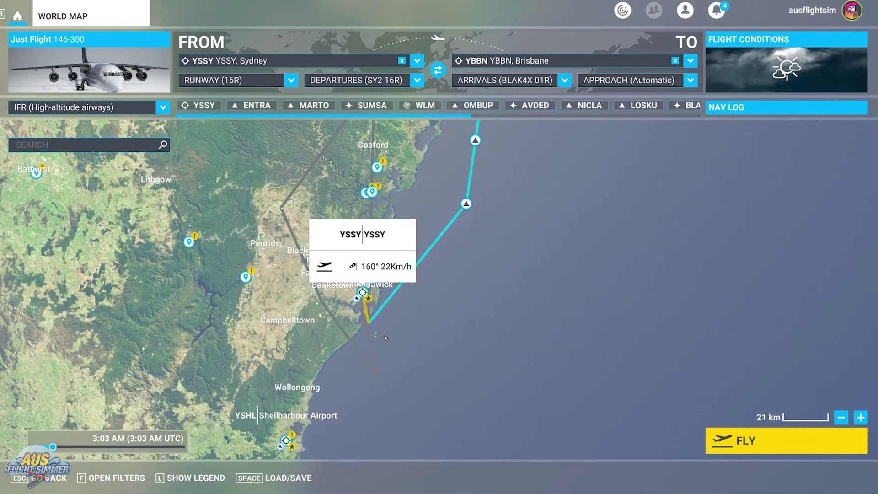
pyautogui.moveTo(451, 313); pyautogui.dragTo(426, 344)
pyautogui.scroll(-2, 426, 344)
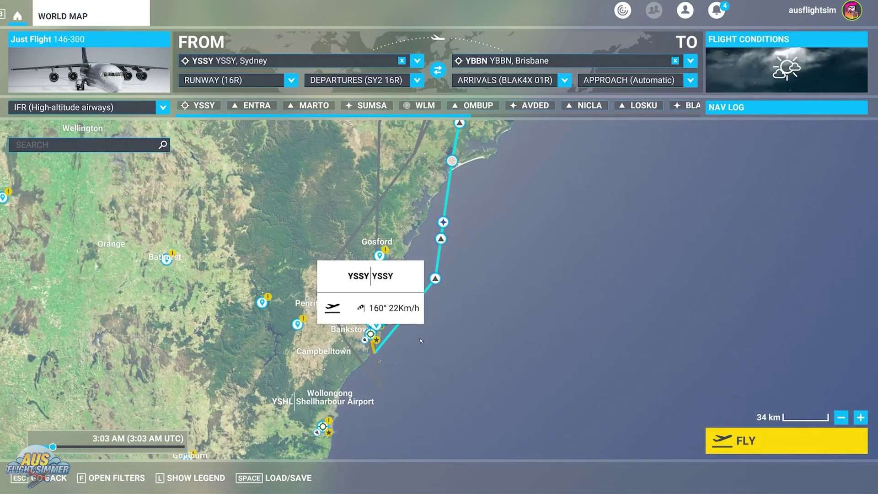
pyautogui.scroll(-3, 439, 339)
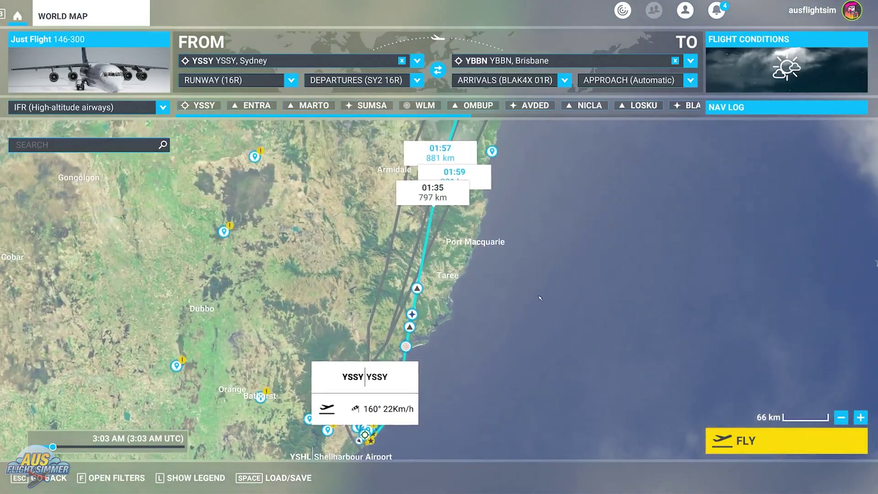
pyautogui.moveTo(539, 297); pyautogui.dragTo(512, 385)
pyautogui.moveTo(530, 193); pyautogui.dragTo(507, 322)
pyautogui.scroll(2, 515, 284)
pyautogui.scroll(6, 507, 322)
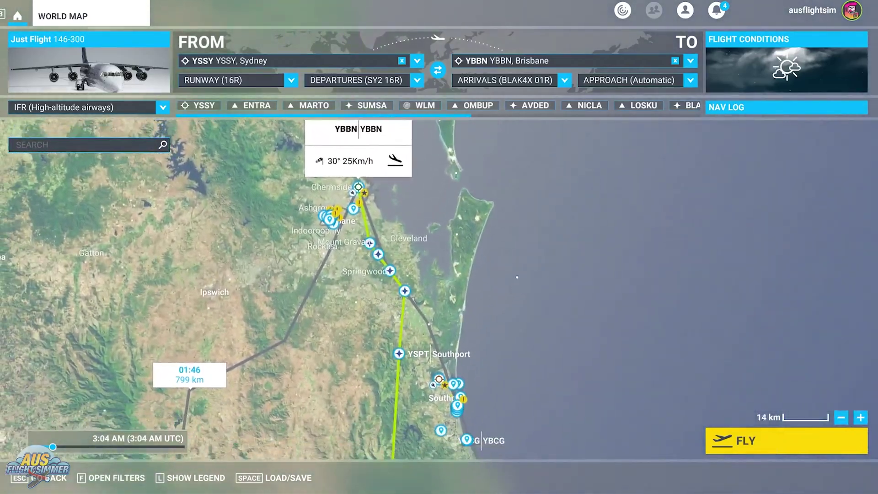
pyautogui.moveTo(489, 252); pyautogui.dragTo(497, 275)
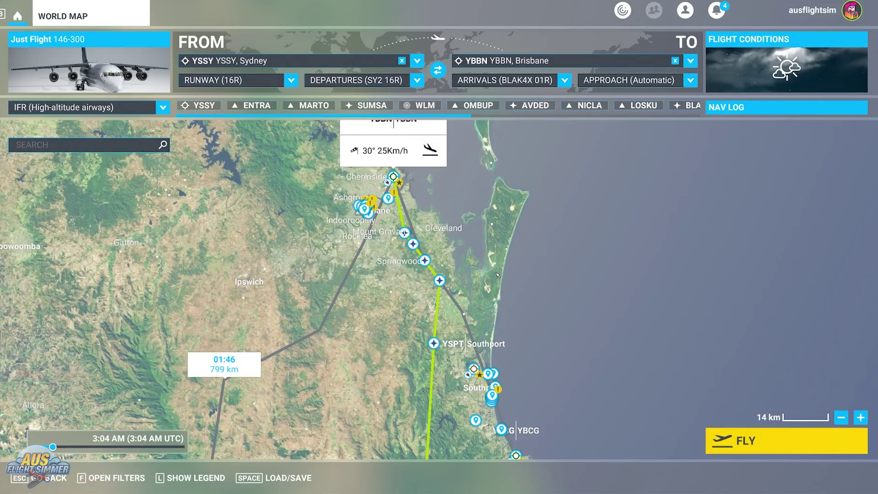
pyautogui.scroll(-2, 539, 215)
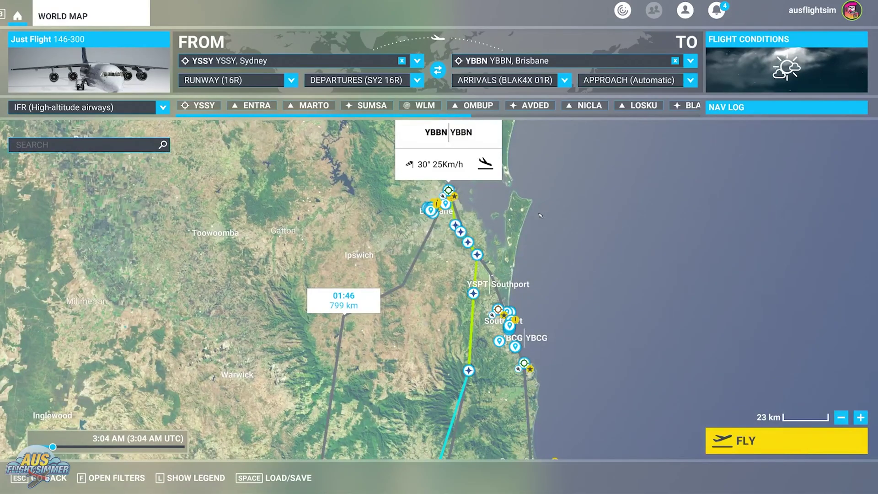
pyautogui.scroll(-2, 540, 213)
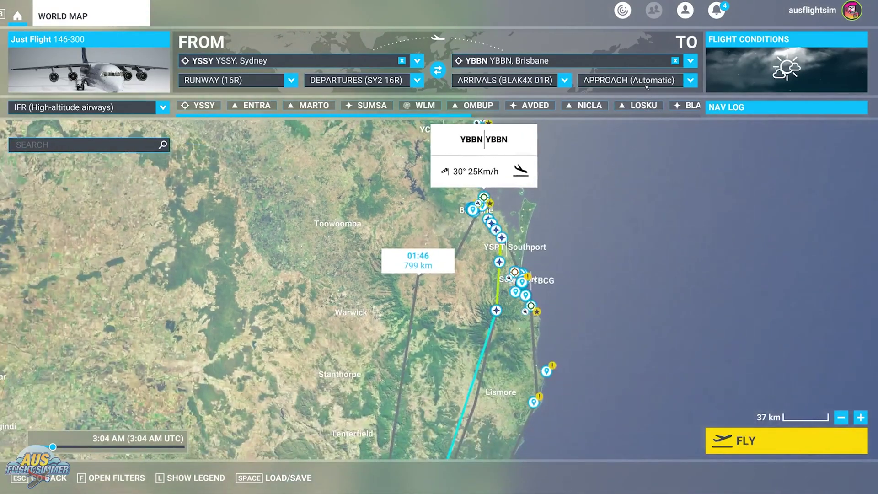
# Change the Brisbane approach from automatic to ILS 01R.
pyautogui.click(644, 81)
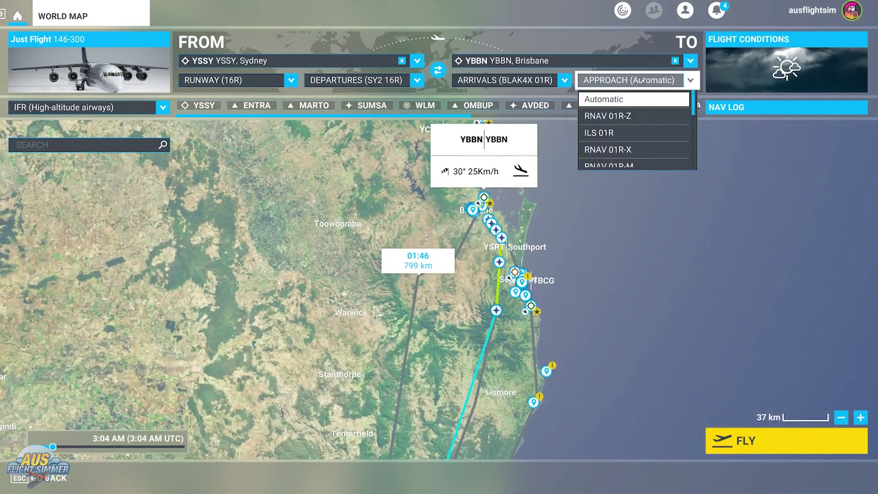
pyautogui.click(605, 134)
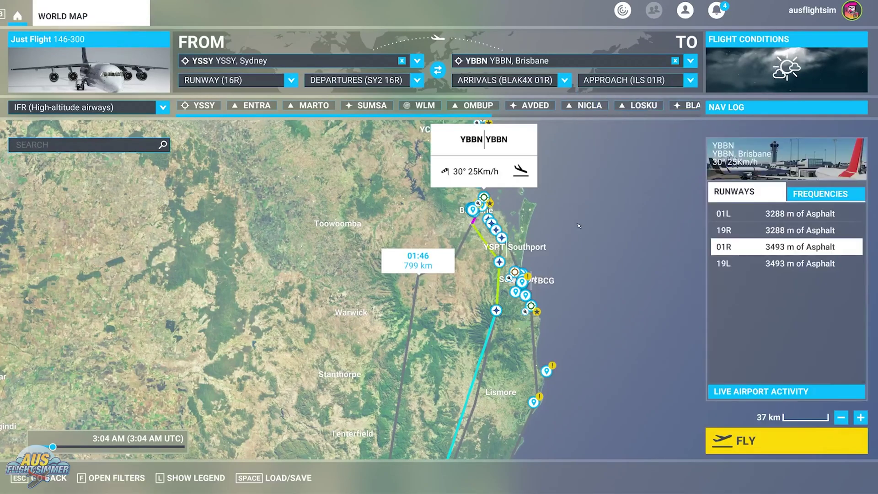